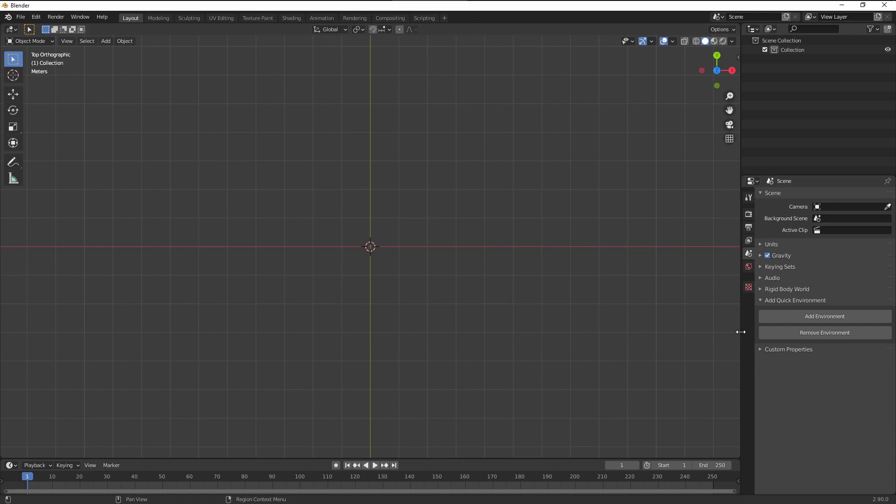
- Widen the properties area and set the render engine to Cycles with GPU Compute as the device
left_click_drag(741, 332, 696, 334)
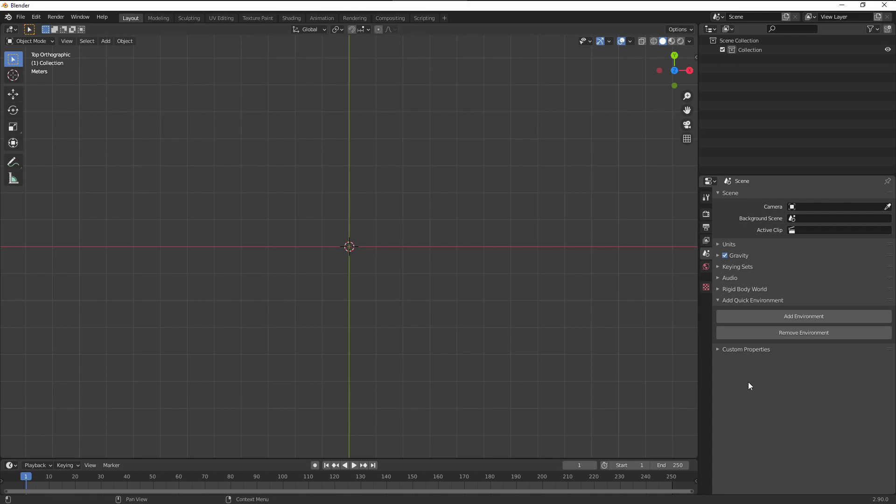
left_click(707, 213)
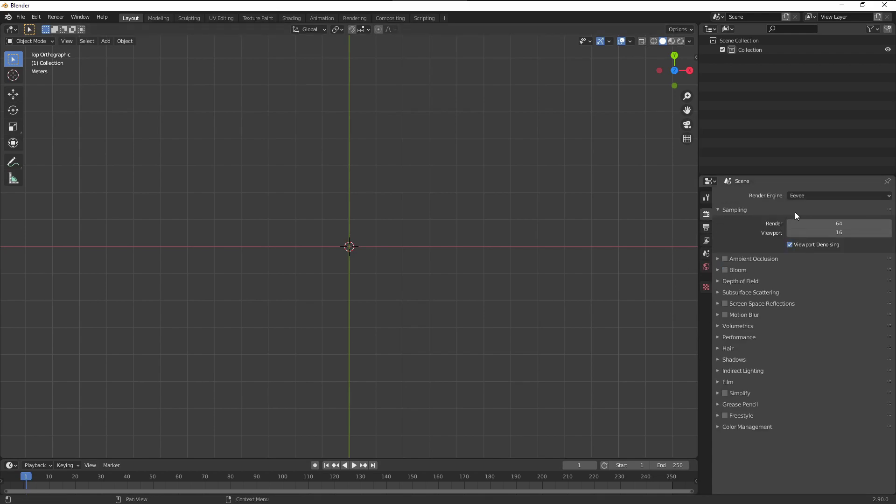
left_click(807, 195)
left_click(821, 229)
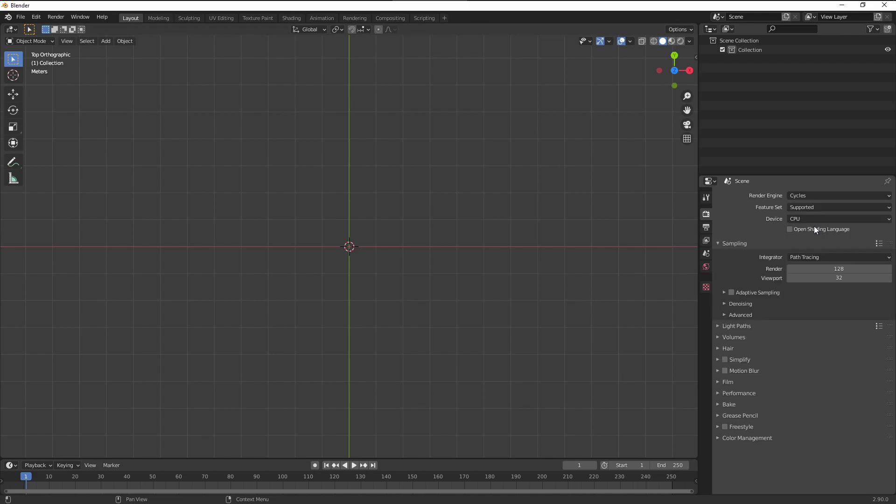
left_click(809, 219)
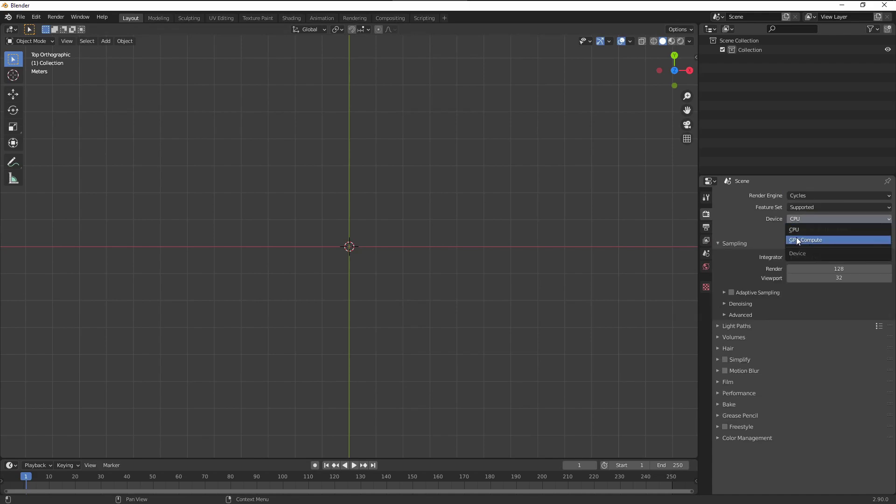
left_click(797, 240)
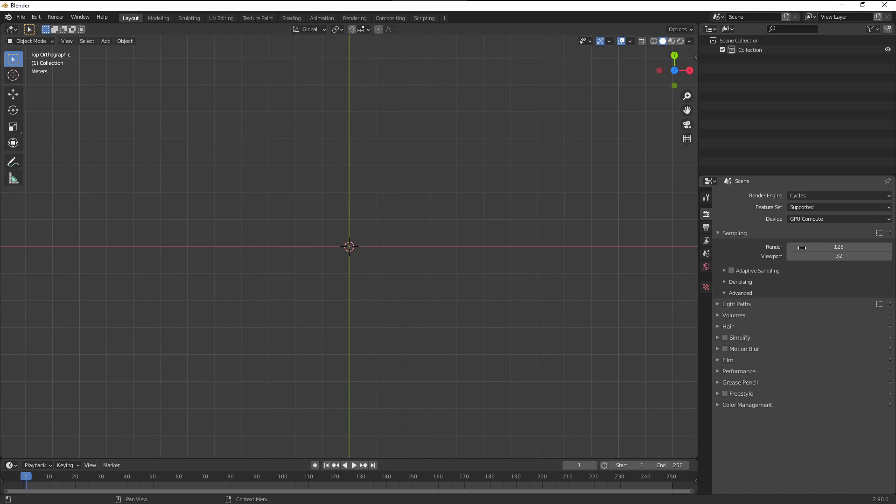
- Set the Cycles sampling to 512 render samples and 128 viewport samples
key("ctrl+v")
left_click(827, 247)
type("512")
key("Return")
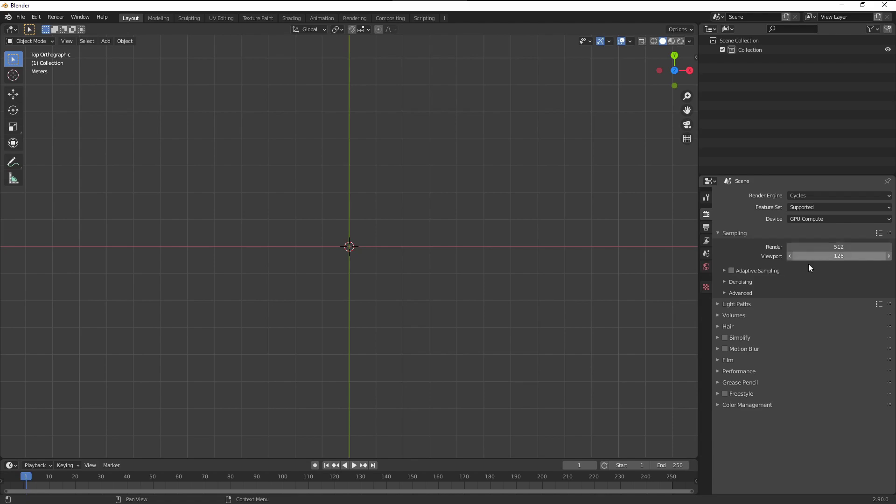
- Enable denoising for both the final render and the viewport
left_click(723, 281)
left_click(790, 295)
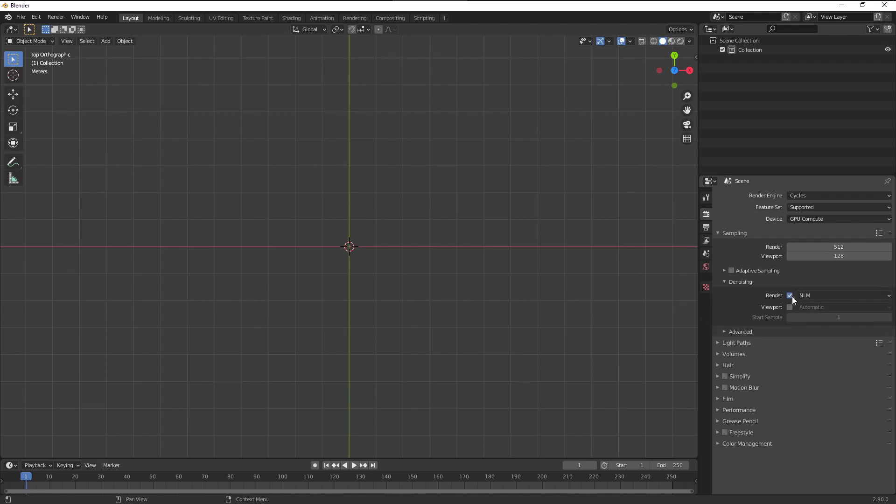
left_click(790, 307)
- Choose OptiX as the denoiser for both the viewport and the render
left_click(818, 307)
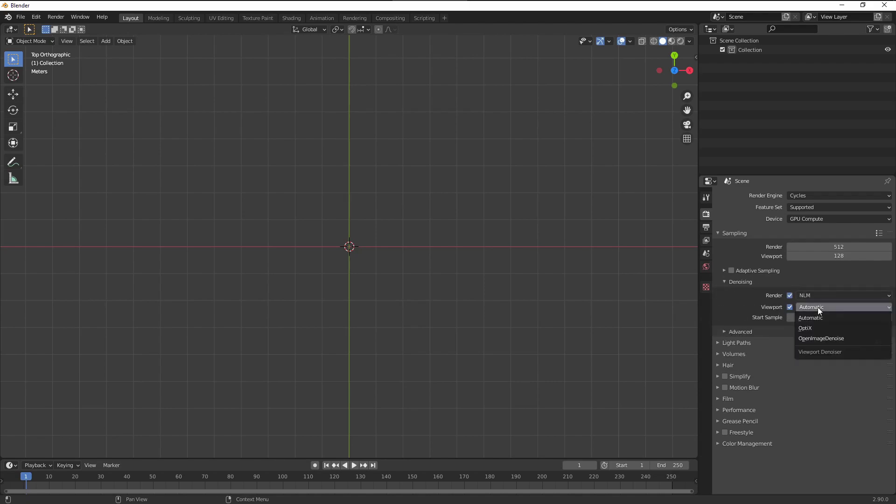
left_click(811, 331)
left_click(822, 295)
left_click(815, 318)
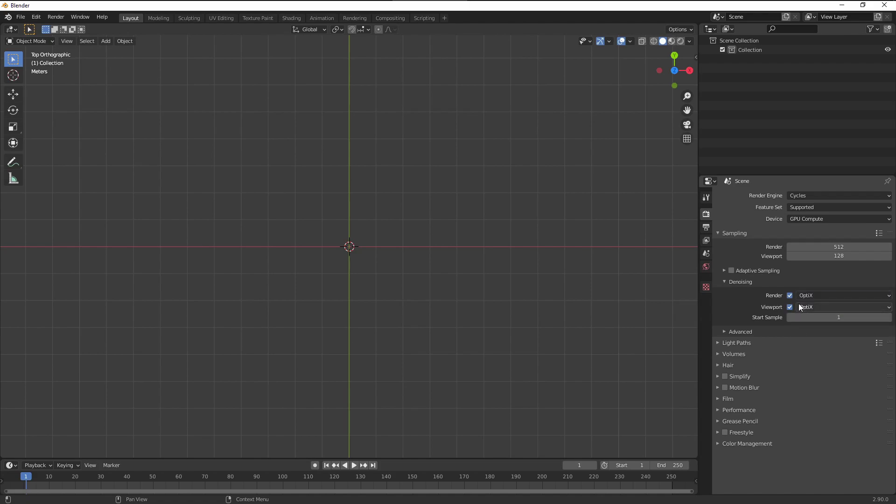
- Switch both the render and viewport denoisers to OpenImageDenoise
left_click(820, 297)
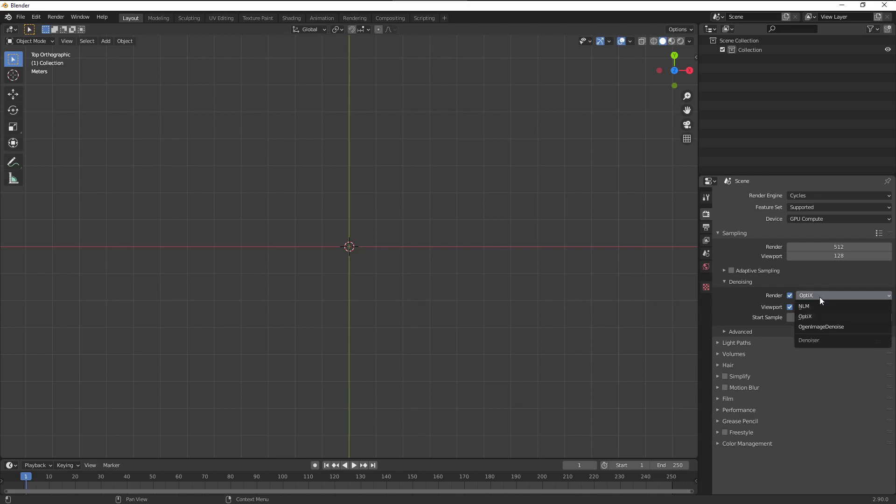
left_click(828, 326)
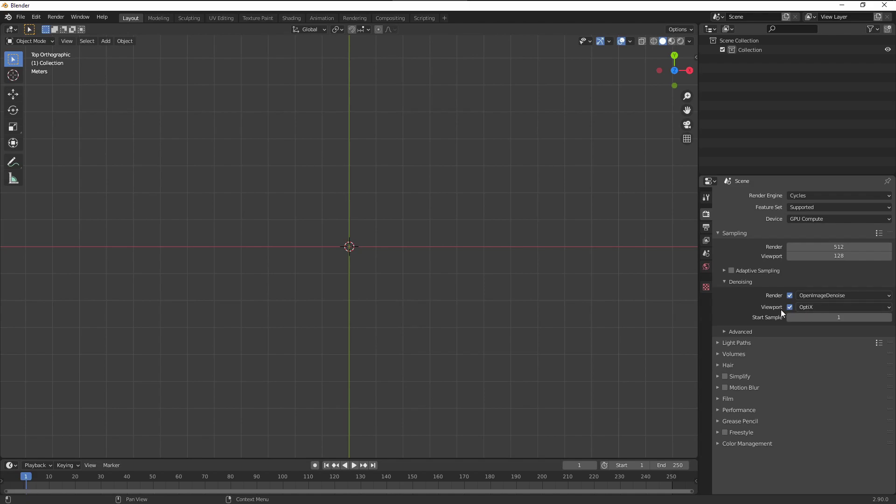
left_click(808, 307)
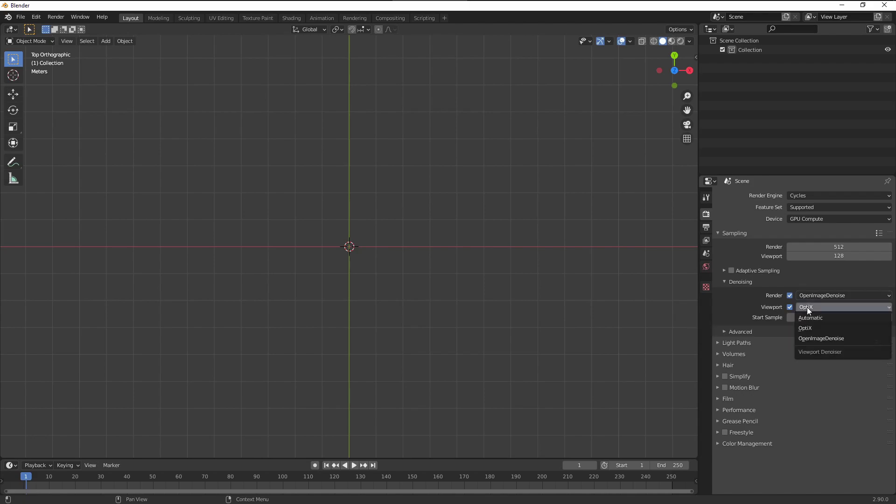
left_click(812, 338)
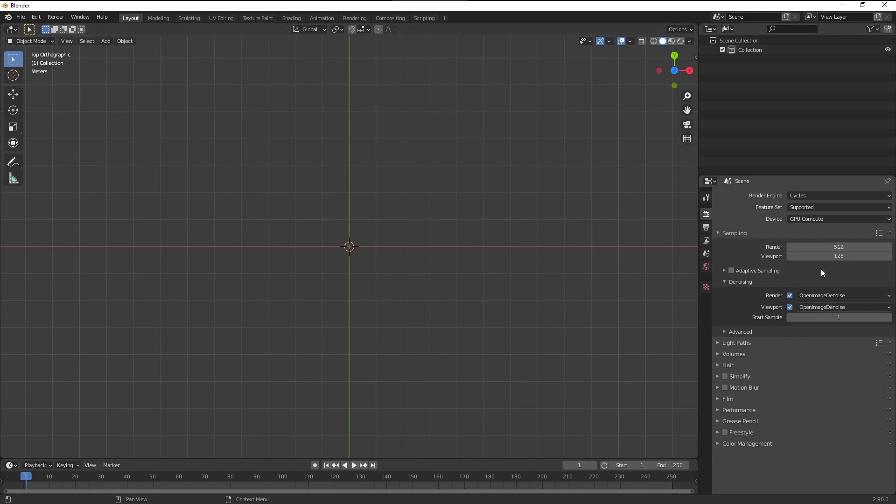
left_click(808, 296)
left_click(808, 296)
- Try enabling Adaptive Sampling and turn it back off
left_click(724, 271)
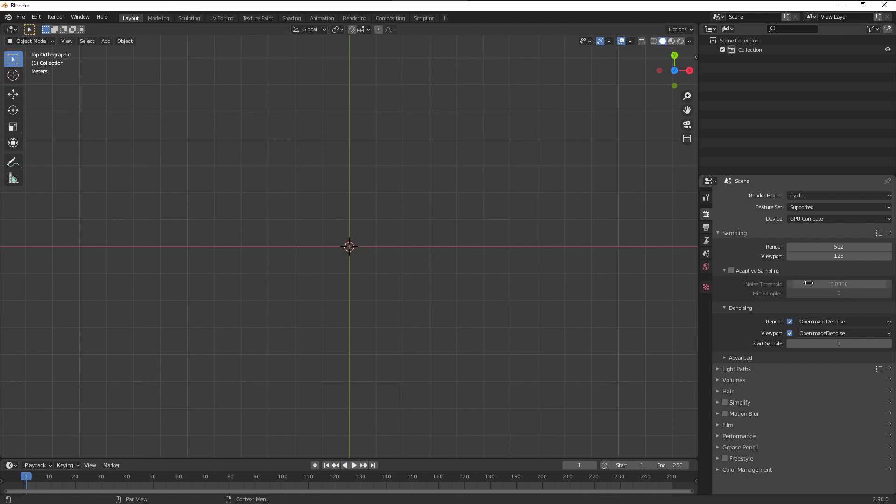
left_click(730, 271)
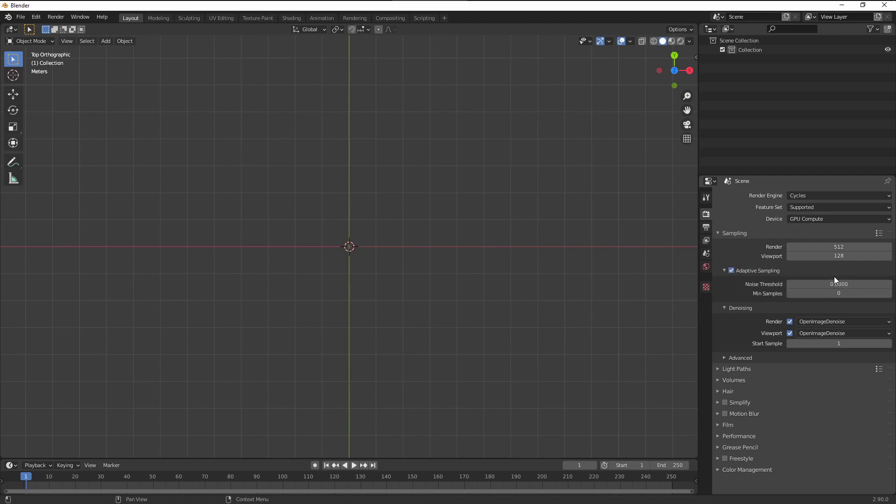
left_click(731, 271)
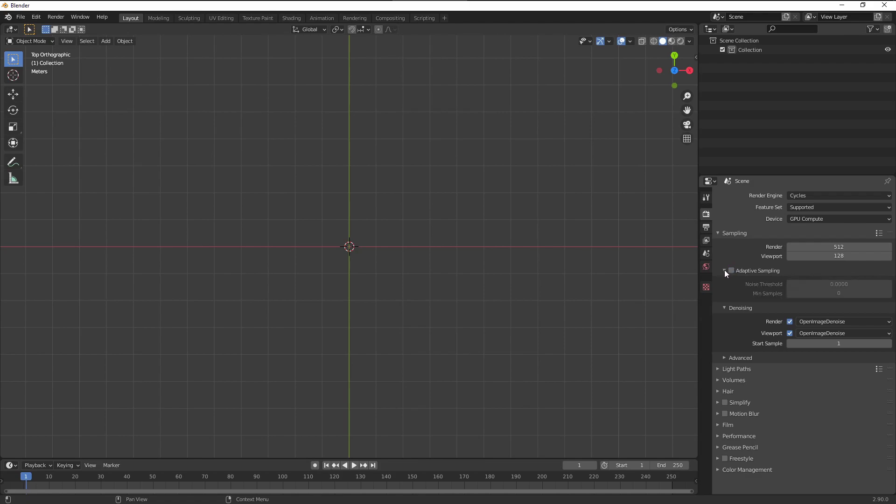
left_click(724, 271)
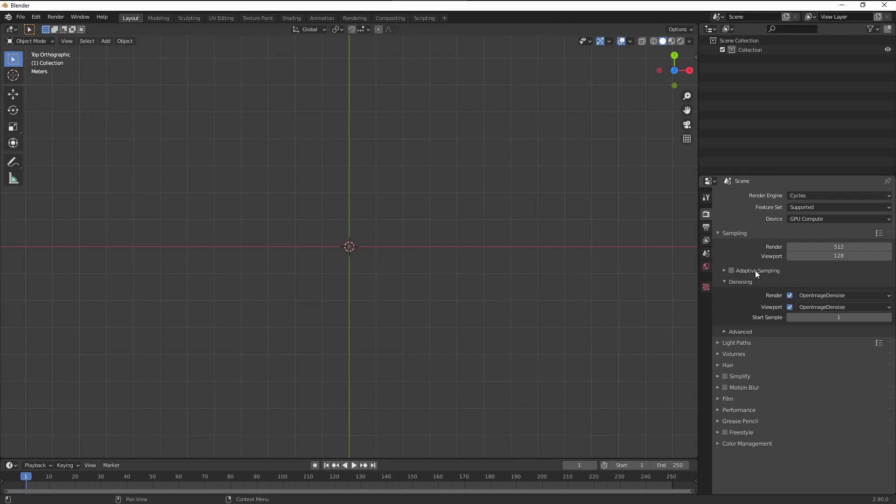
left_click(726, 282)
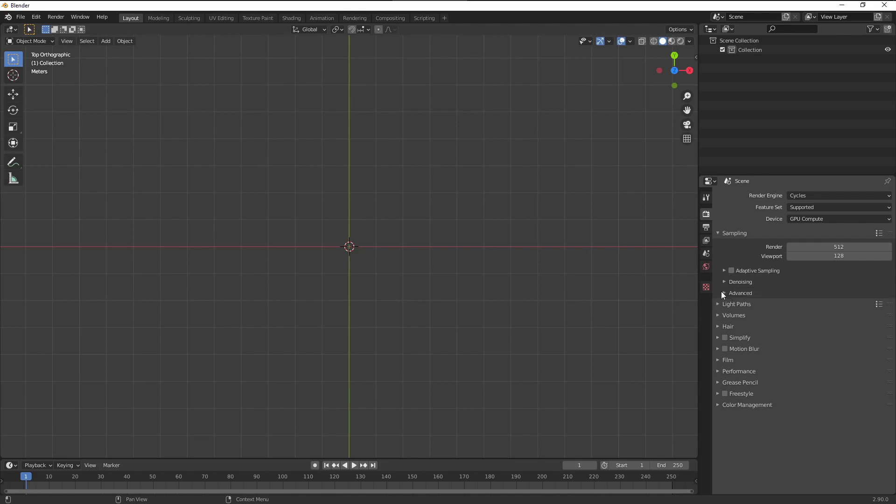
left_click(723, 292)
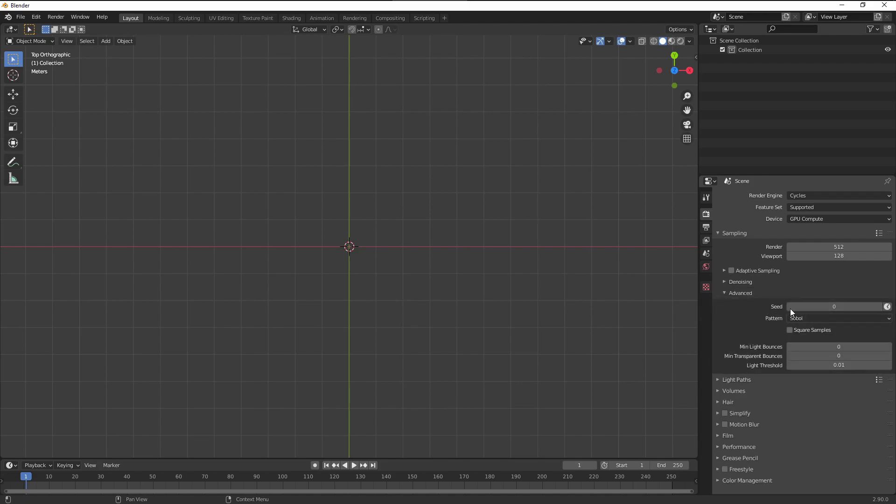
left_click(724, 293)
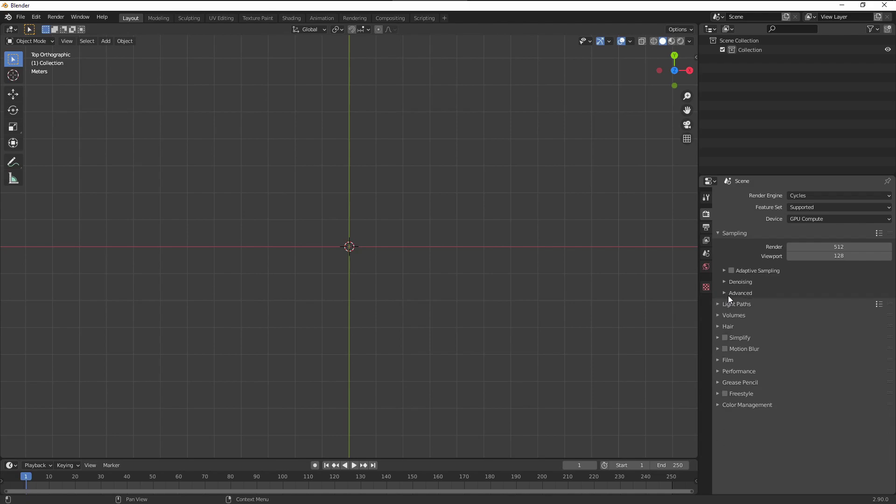
- Set the maximum diffuse and glossy light bounces to 6 each in the light path settings
left_click(722, 304)
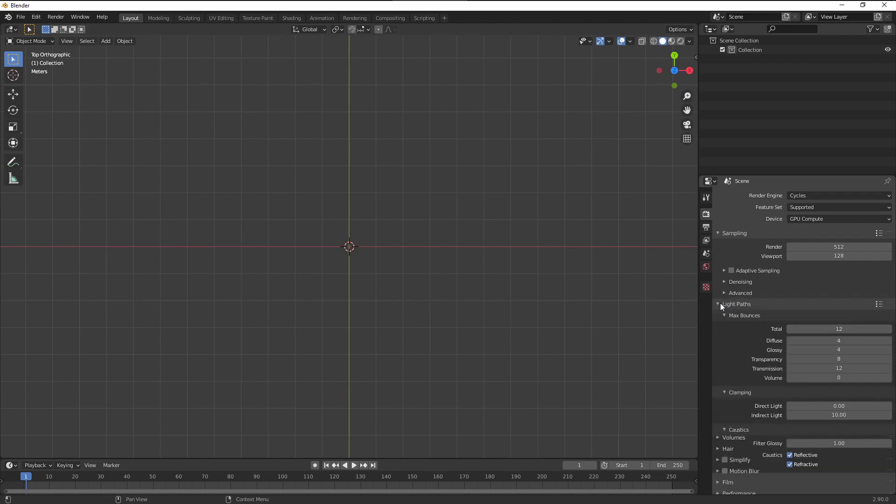
double_click(837, 341)
type("6")
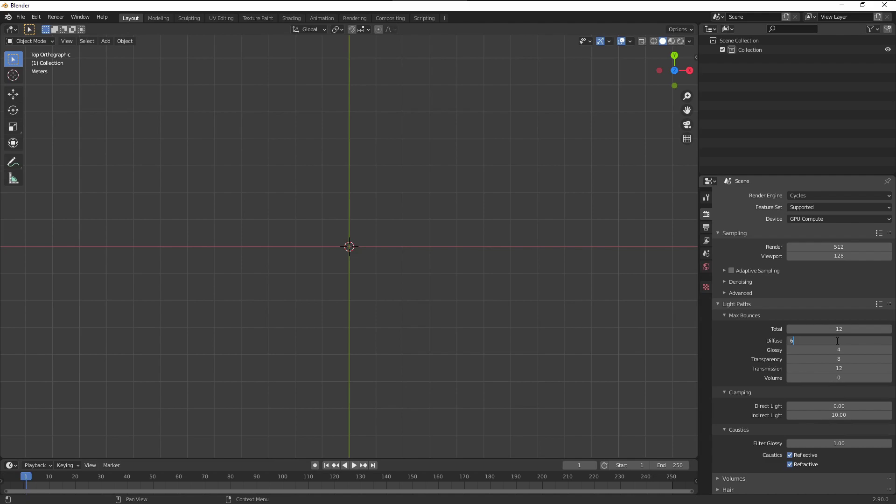
key("Tab")
type("6")
key("Return")
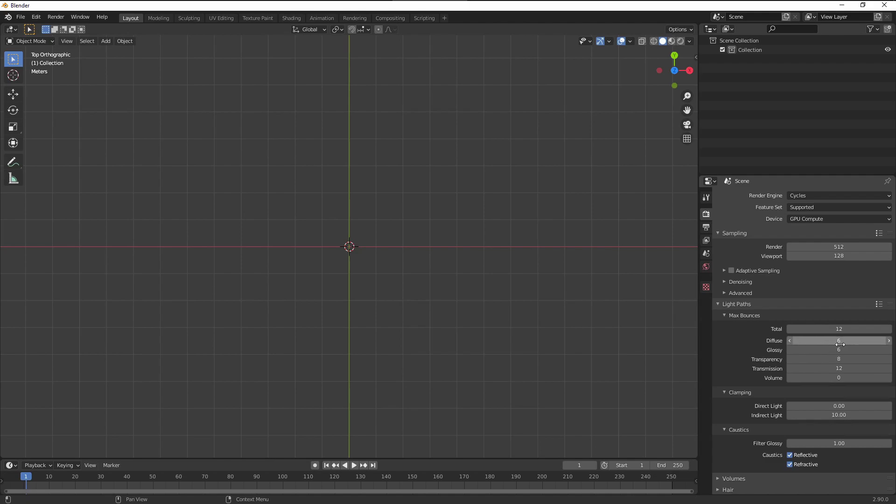
left_click(741, 315)
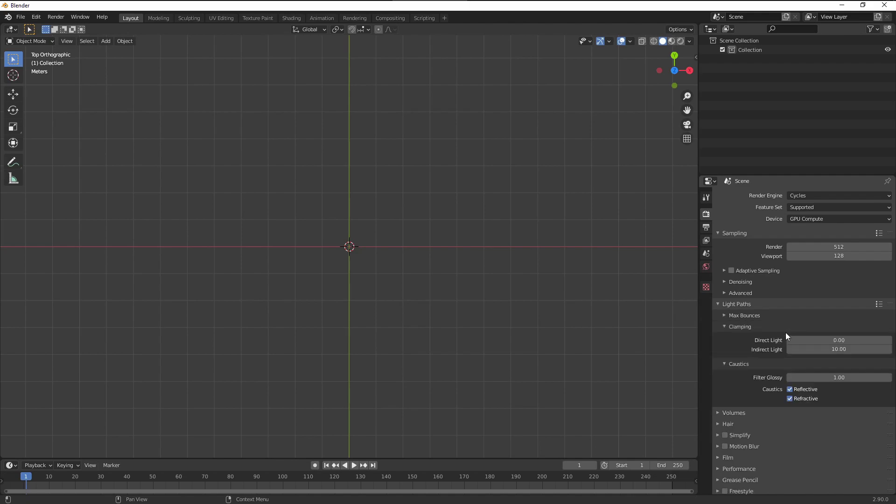
- Set the direct light and indirect light clamping values to 9 each
double_click(837, 340)
type("9")
key("Tab")
type("9")
key("Return")
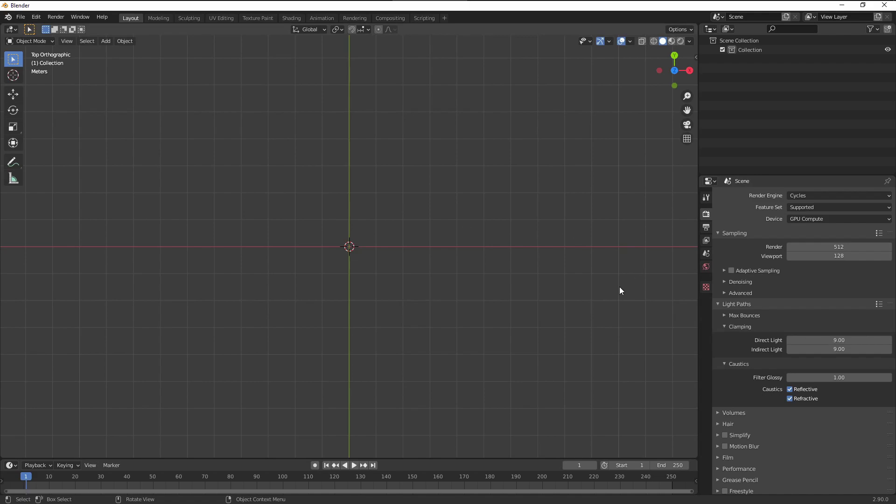
- Turn off reflective and refractive caustics in the light path settings
left_click(734, 329)
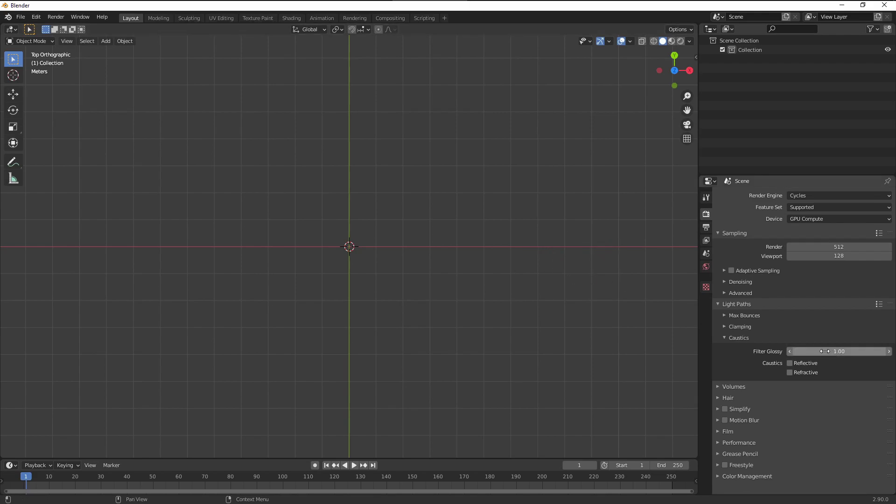
left_click(733, 339)
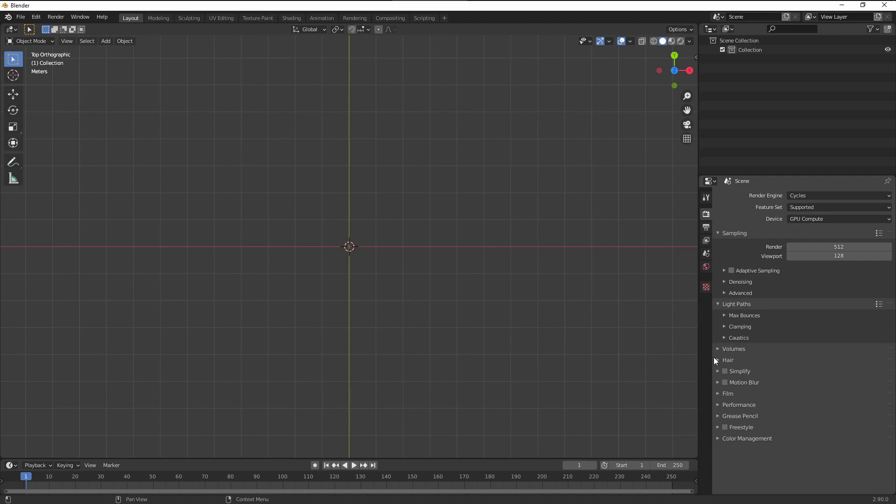
left_click(730, 350)
left_click(730, 349)
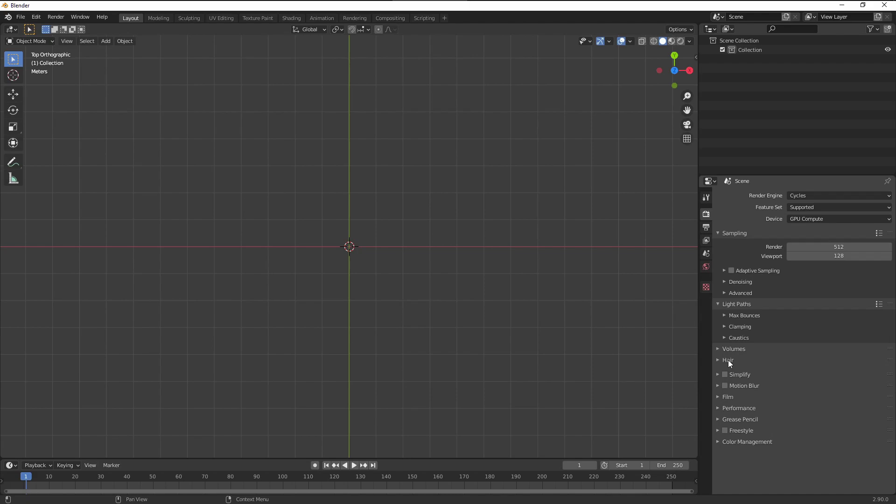
- Enable Simplify and limit the render texture size to 2048
left_click(733, 371)
scroll(753, 363, "down", 5)
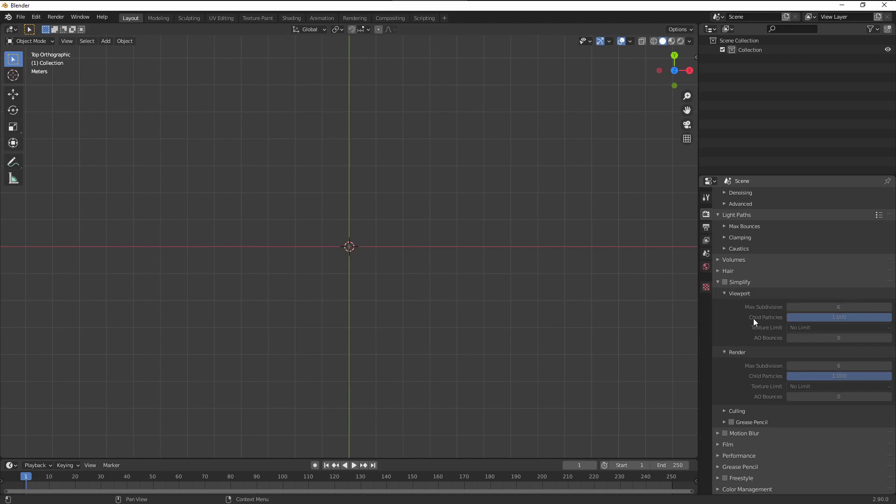
left_click(727, 282)
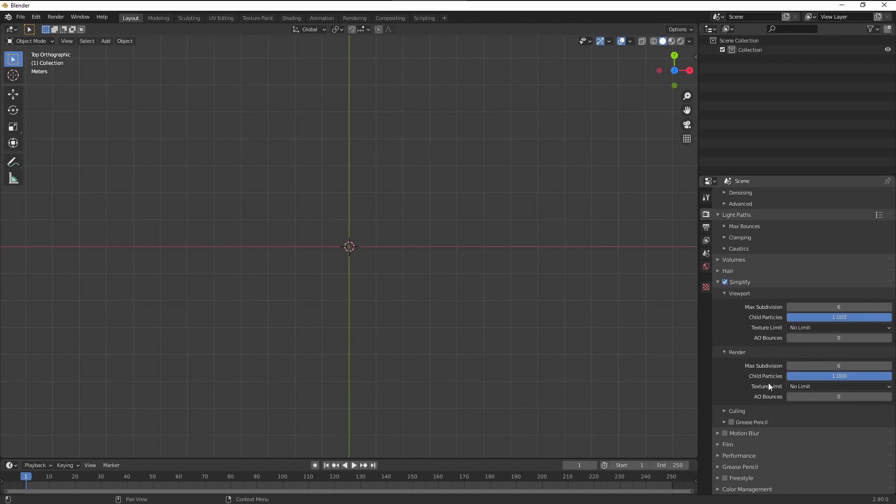
left_click(797, 387)
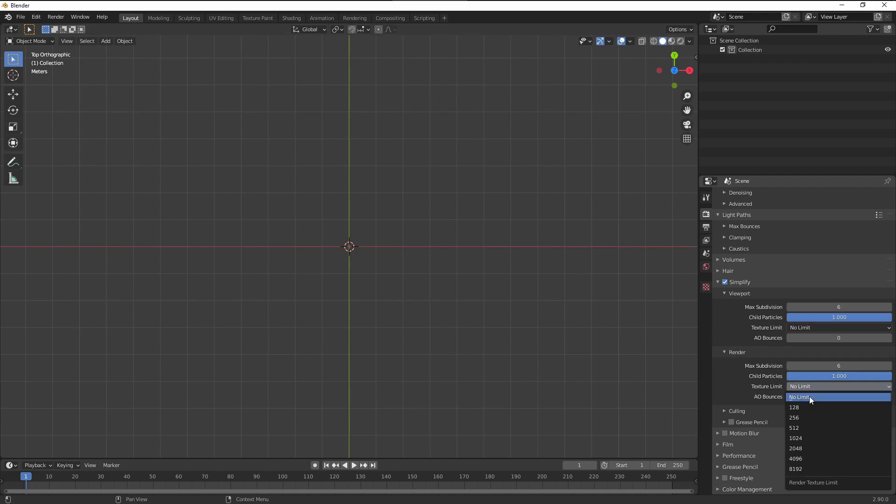
left_click(810, 448)
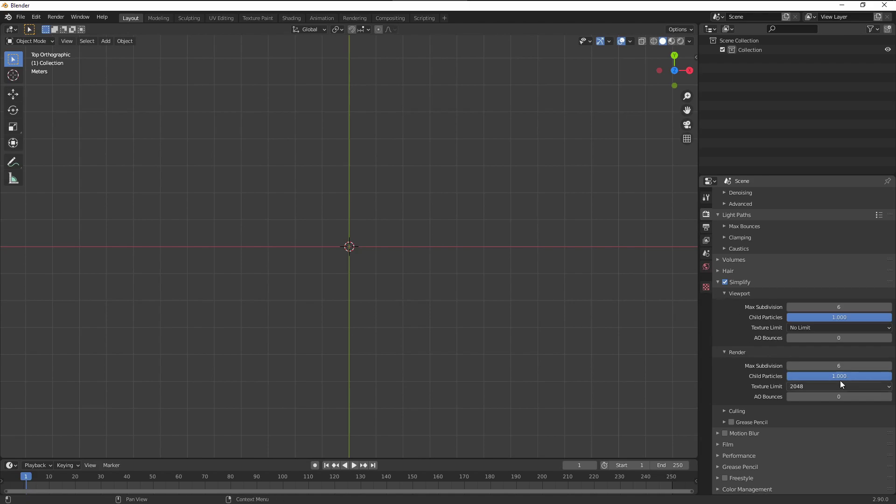
left_click(737, 293)
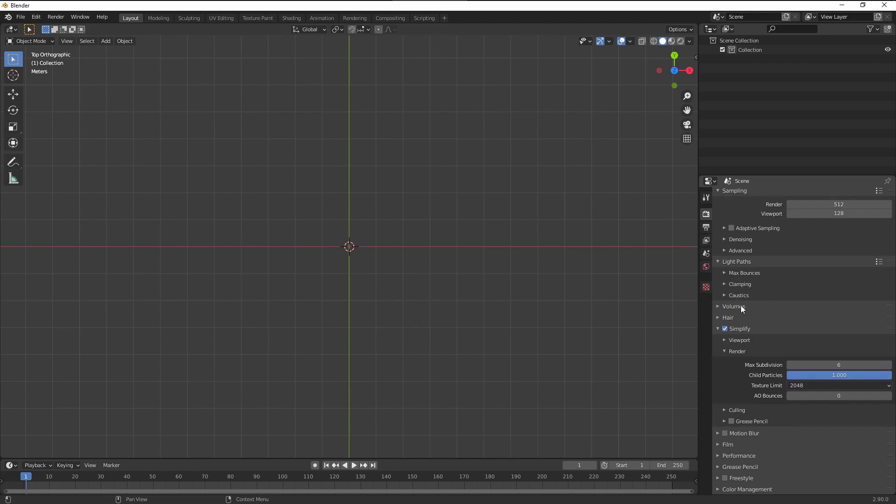
left_click(726, 354)
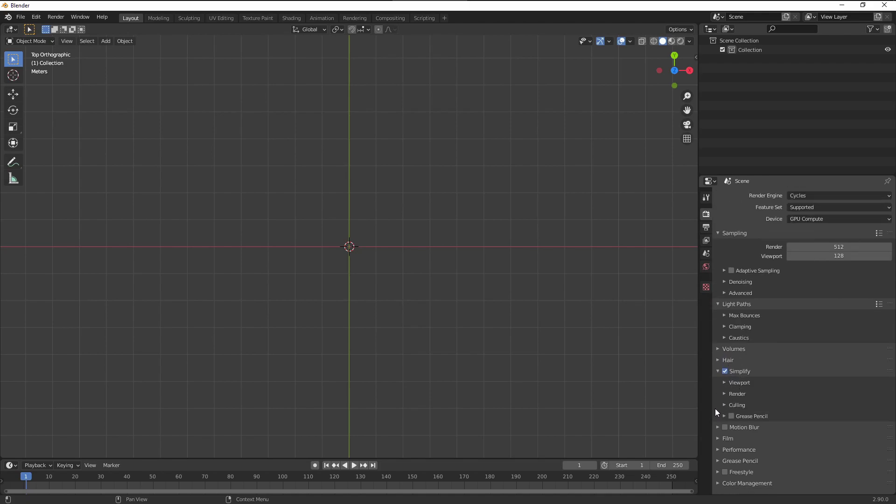
left_click(719, 372)
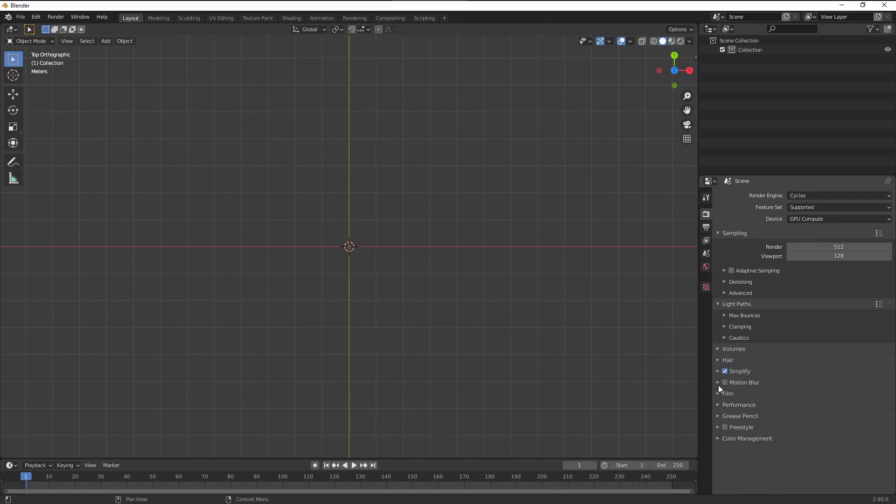
- Enable Motion Blur and try shutter values of 4 and 3
left_click(717, 383)
left_click(726, 383)
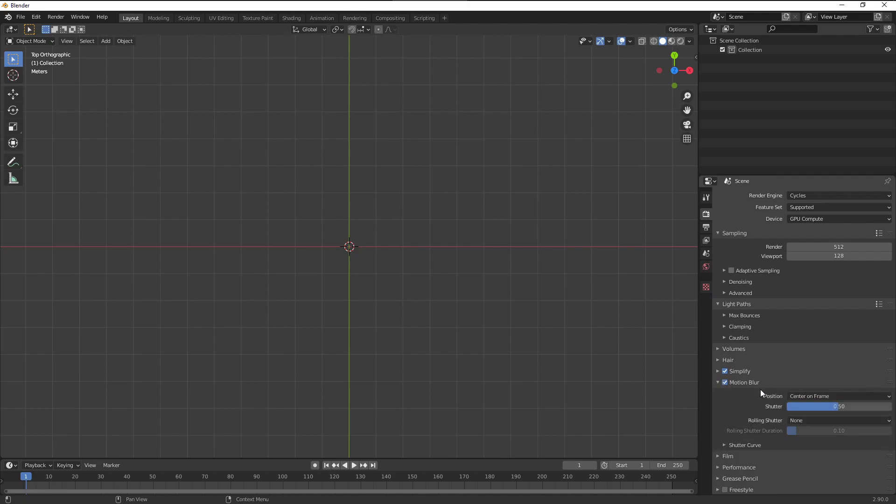
scroll(770, 392, "down", 1)
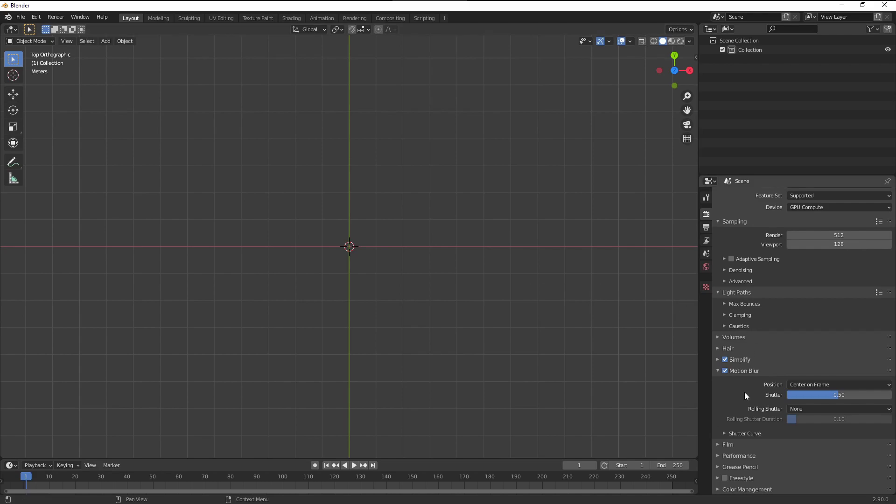
left_click_drag(804, 402, 856, 395)
left_click(868, 393)
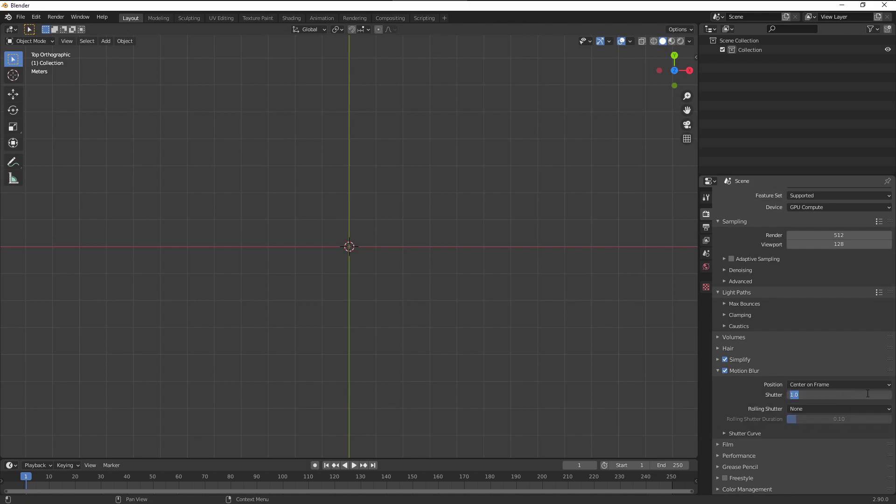
type("4")
key("Return")
left_click(835, 396)
key("Escape")
left_click(837, 396)
type("3")
key("Return")
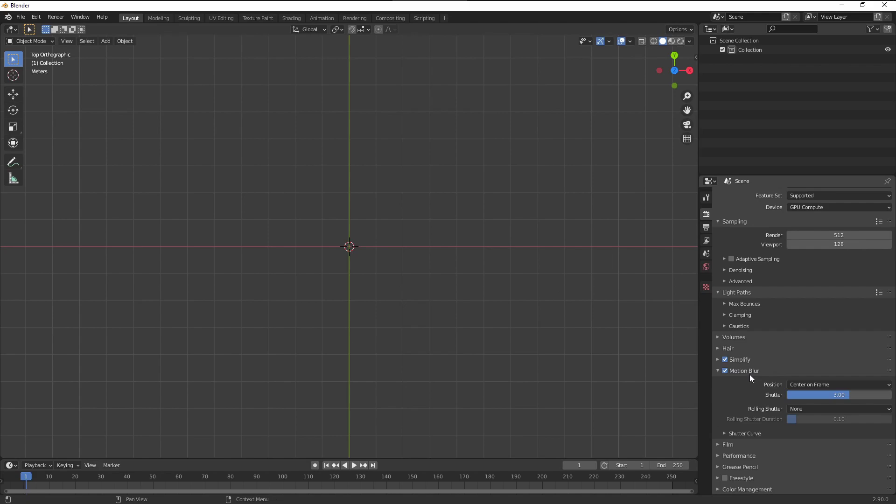
- Set the motion blur shutter to 2, and turn off both Motion Blur and Simplify
left_click(825, 395)
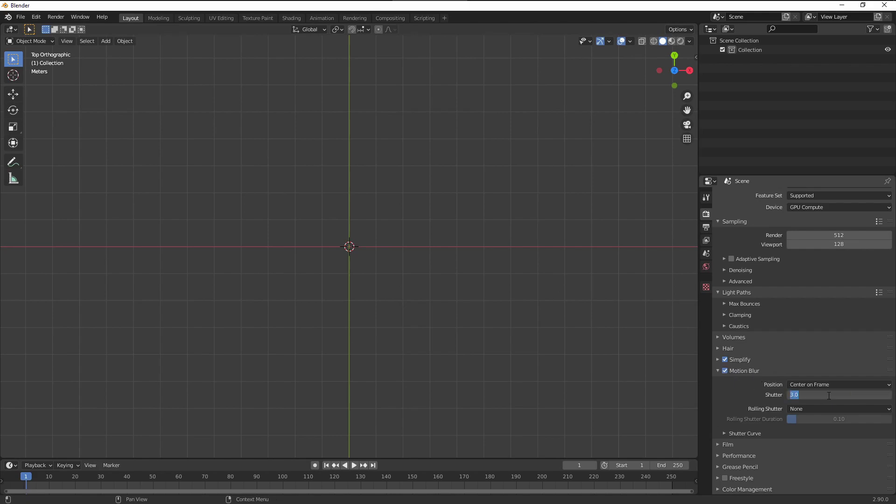
type("2")
key("Return")
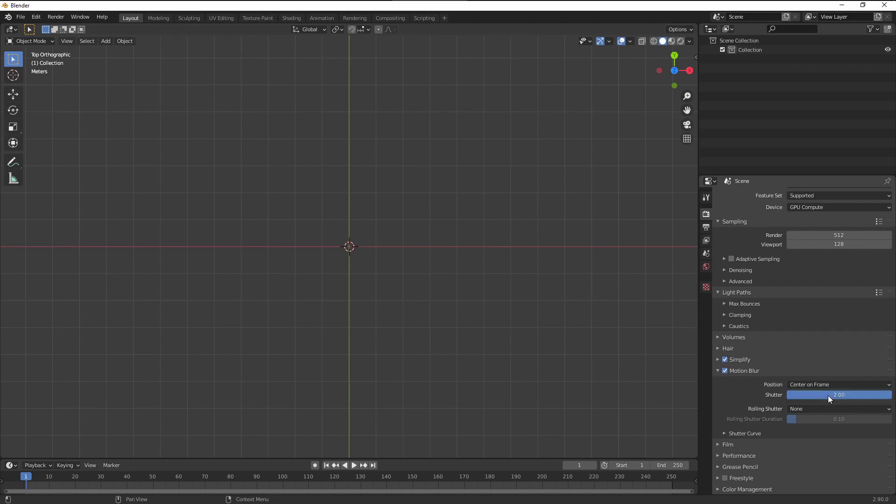
left_click(726, 371)
left_click(720, 373)
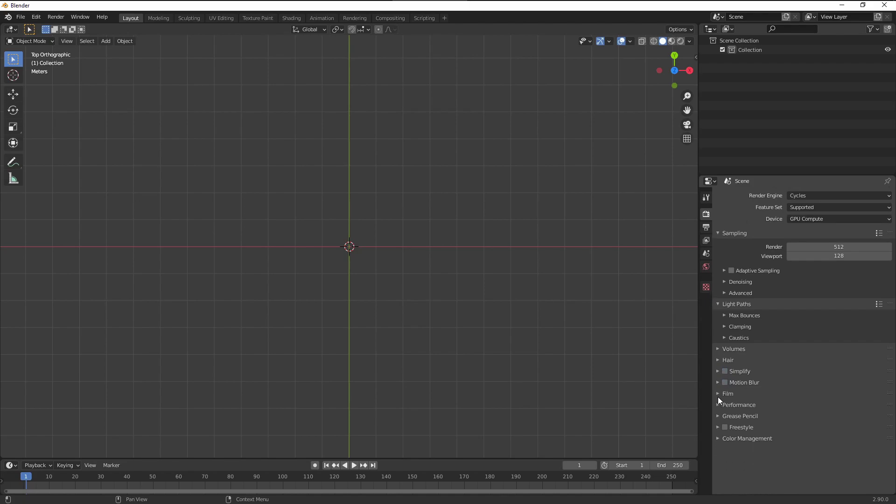
- Enable Transparent and Transparent Glass in the Film settings
left_click(718, 394)
scroll(738, 411, "down", 2)
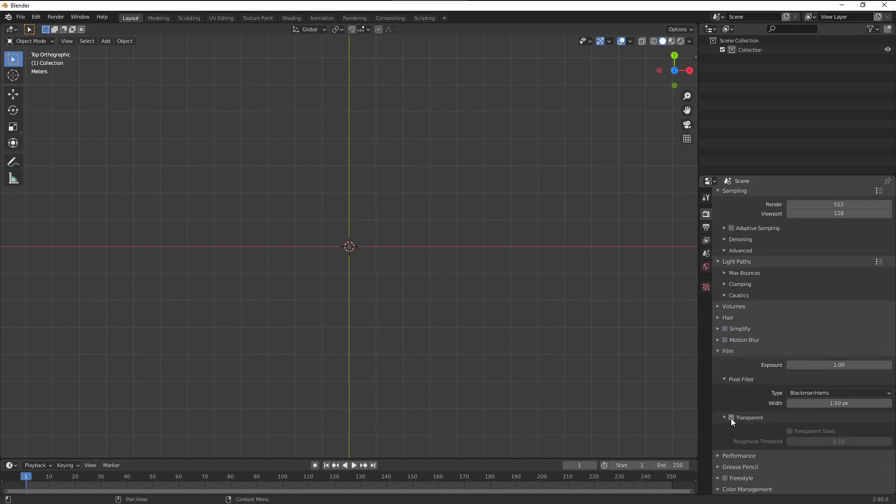
left_click(731, 418)
left_click(790, 430)
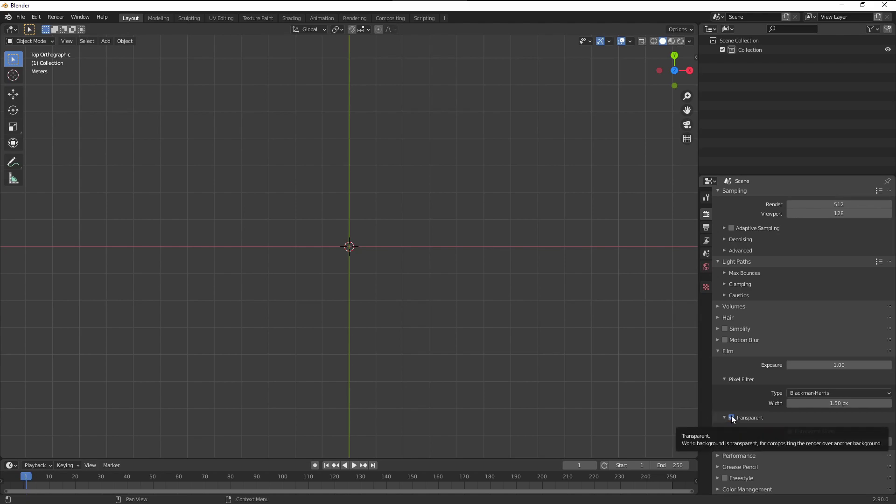
left_click(725, 353)
- Set the render tile size to 400 px in X and Y, and check the output resolution
left_click(725, 405)
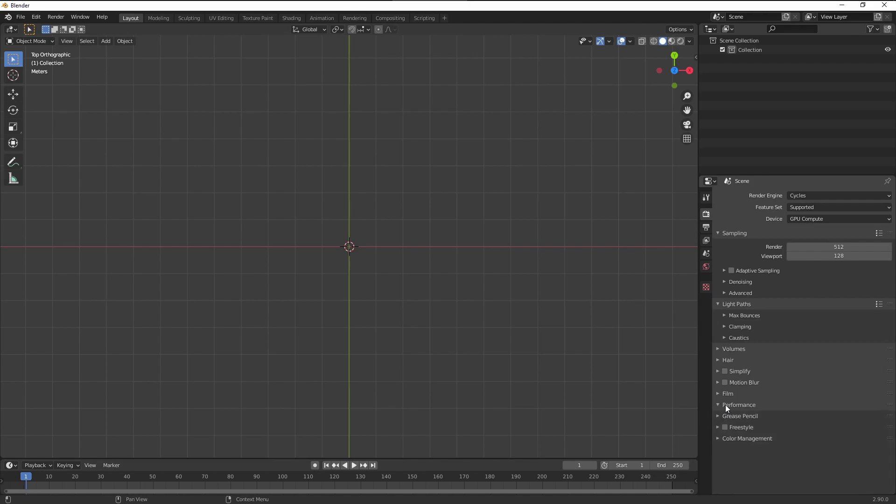
scroll(775, 401, "down", 5)
scroll(776, 399, "up", 3)
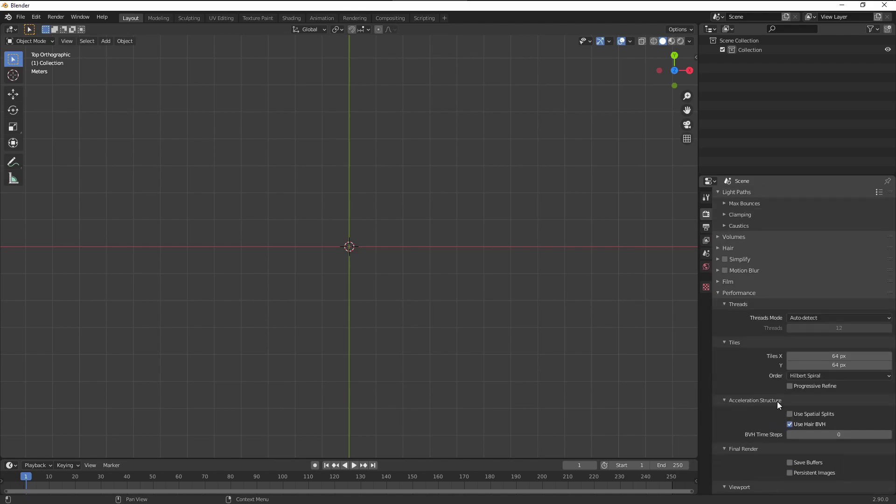
left_click(831, 393)
type("400")
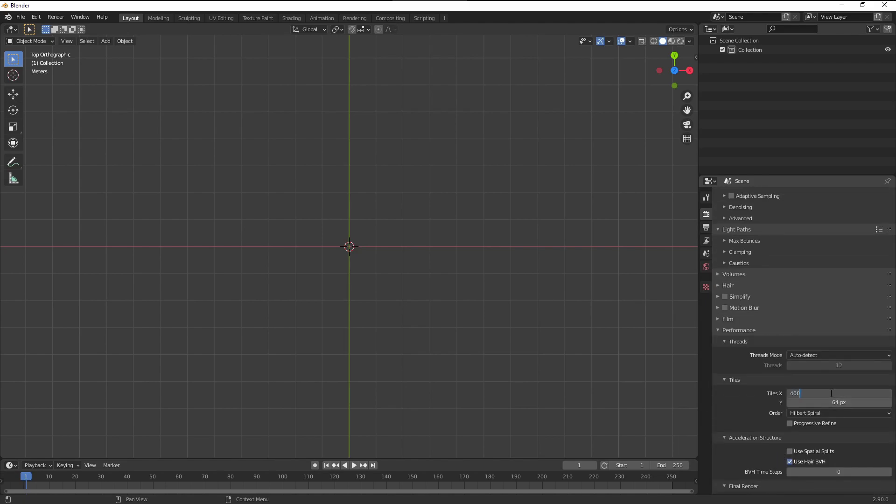
key("Return")
left_click(707, 229)
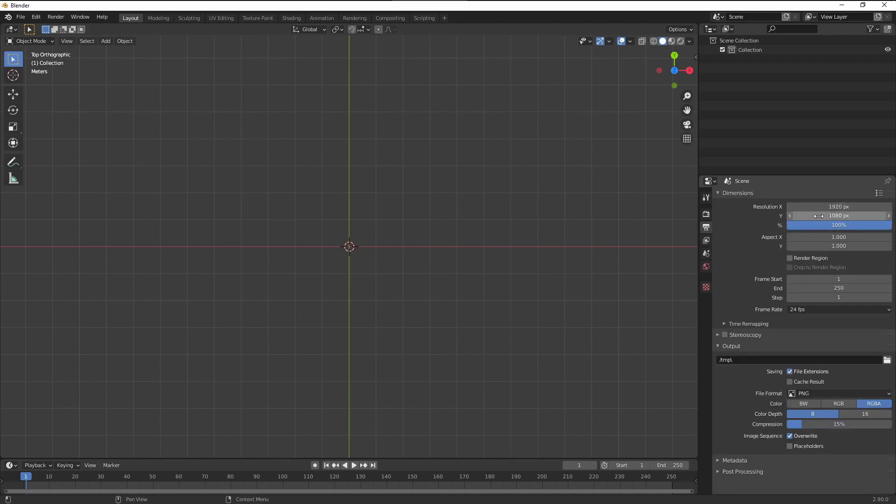
left_click(707, 214)
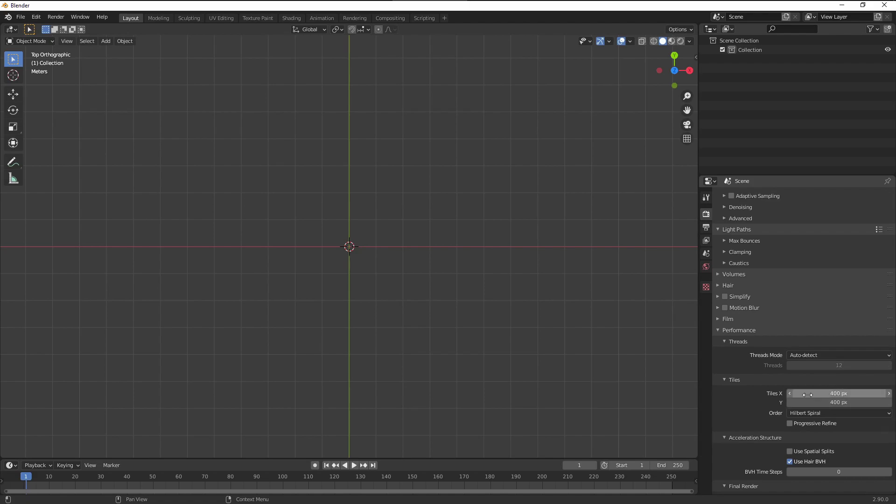
- Enable Persistent Images for the final render in the Performance settings
left_click(731, 382)
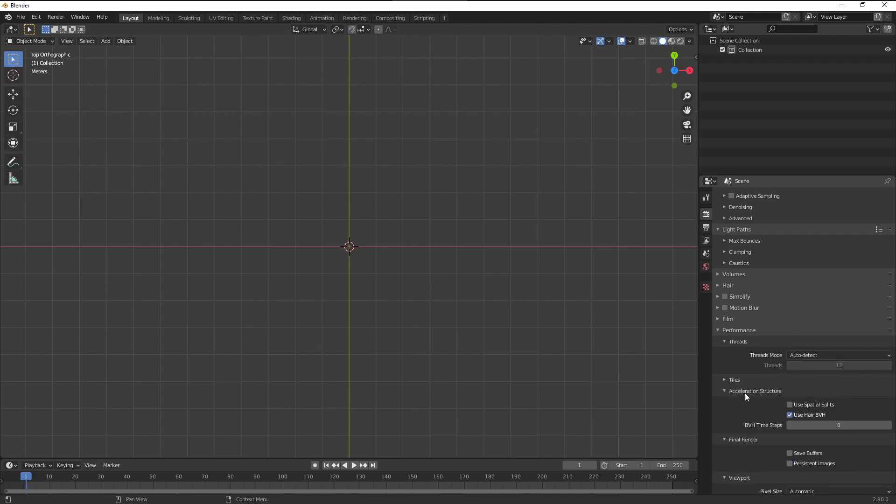
left_click(743, 392)
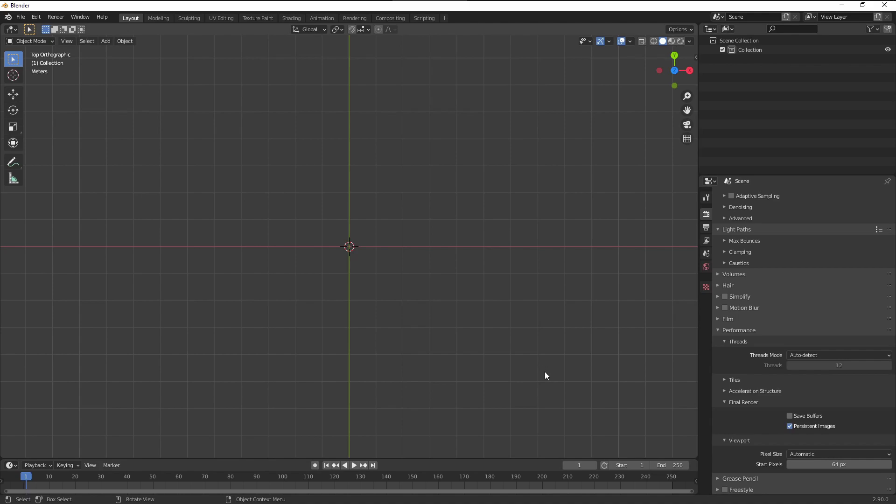
left_click(725, 403)
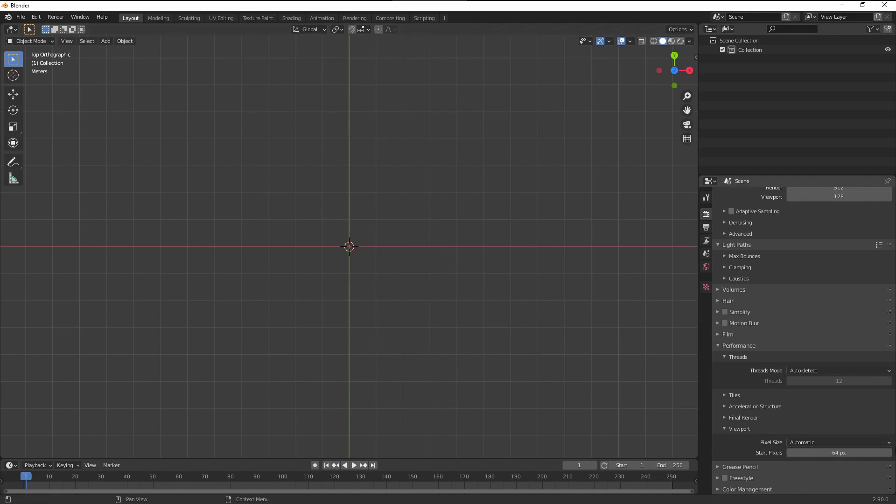
- Try viewport pixel sizes of 8x and 2x in the Performance settings
left_click(824, 444)
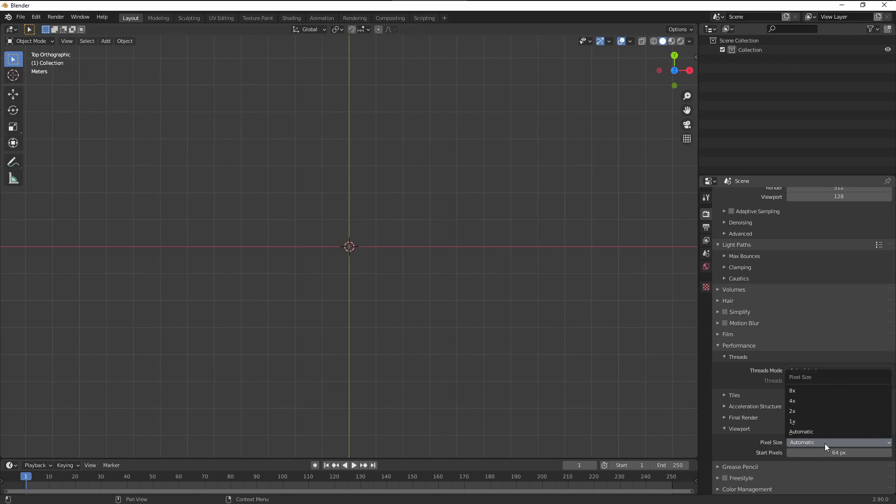
left_click(803, 390)
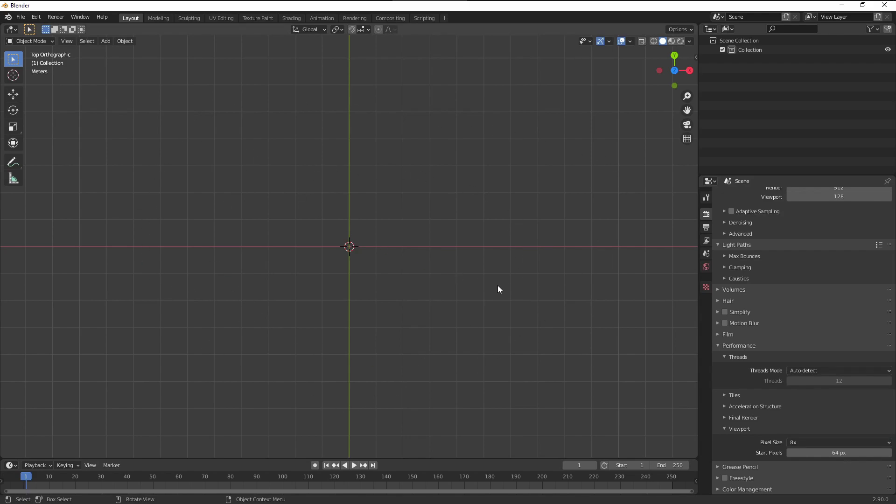
left_click(826, 440)
left_click(825, 411)
- Set the viewport pixel size to 1x and collapse the Performance settings
left_click(822, 441)
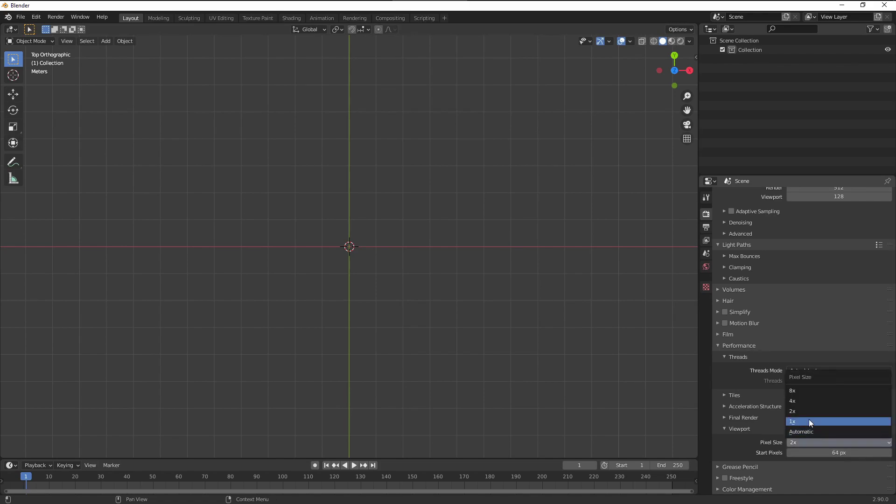
left_click(799, 421)
left_click(725, 429)
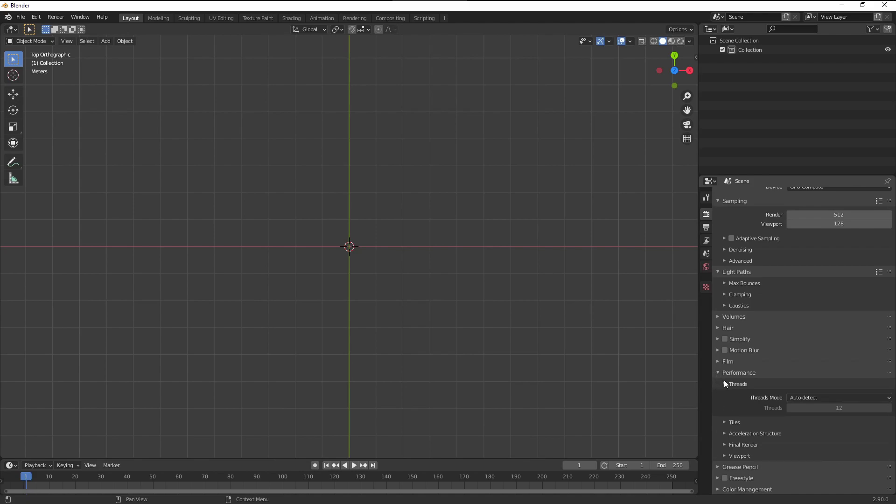
left_click(724, 381)
left_click(719, 405)
- Review the Color Management settings for the display device, view transform, look, exposure and gamma
left_click(775, 438)
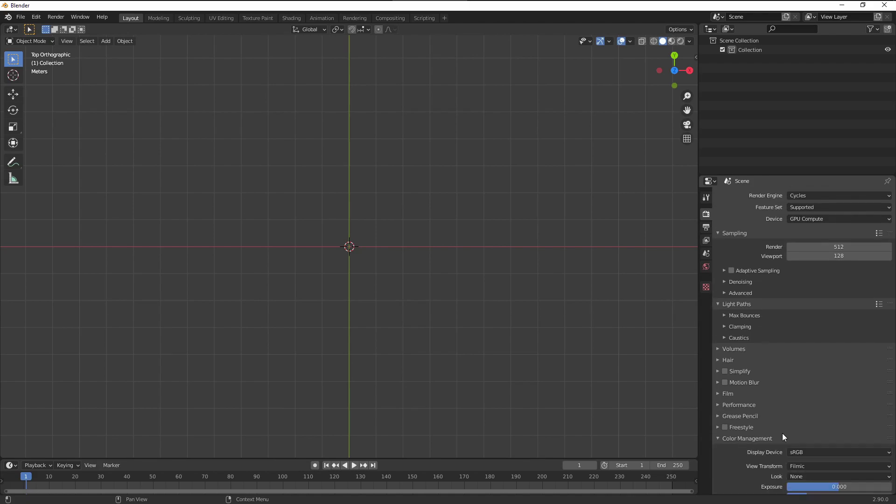
scroll(783, 434, "down", 2)
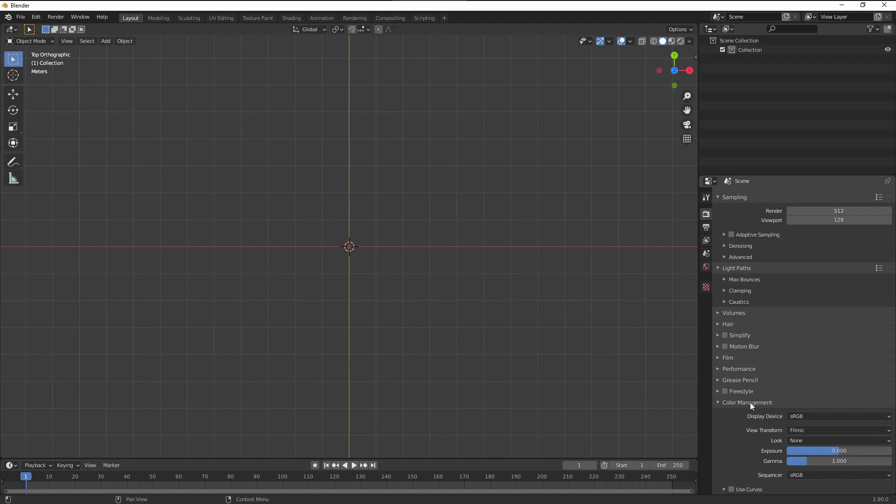
left_click(735, 402)
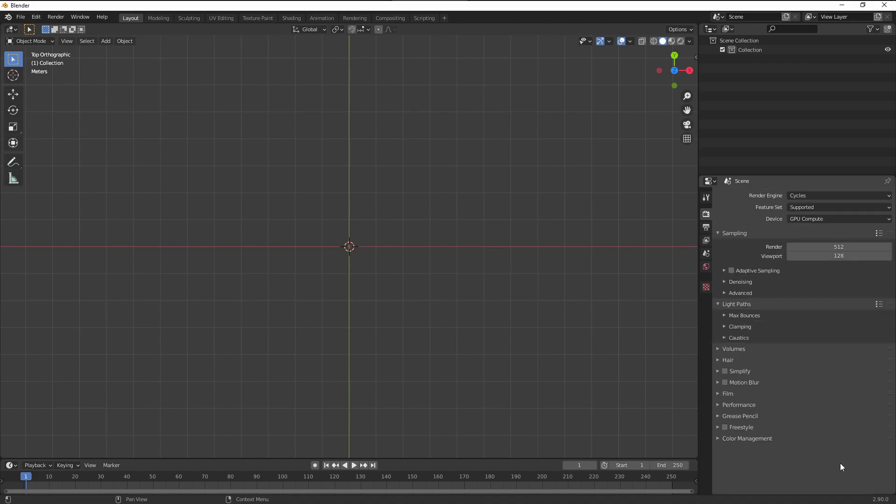